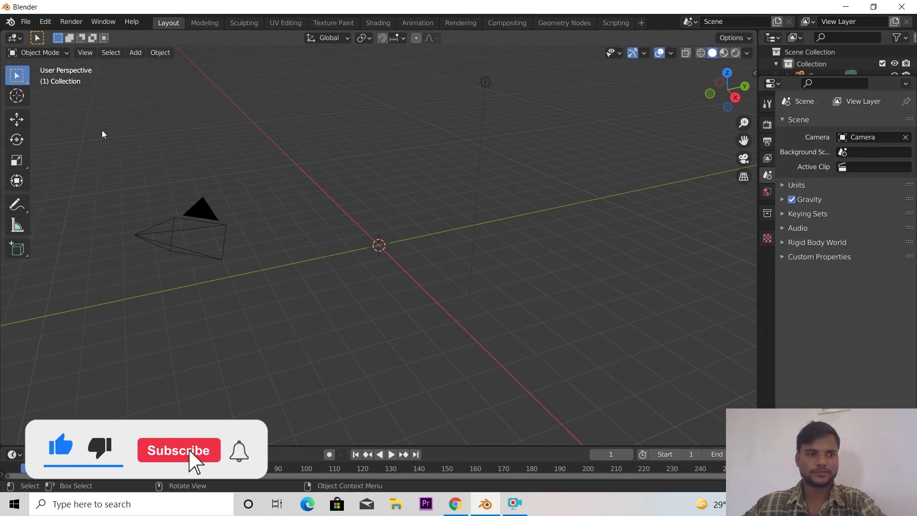
Add a plane mesh at the scene origin and scale it up about 3x
key("shift+a")
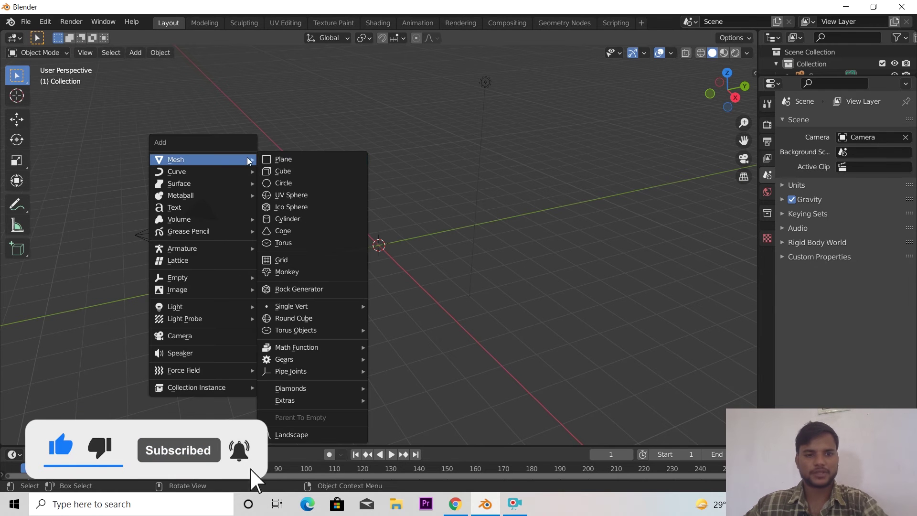
left_click(295, 162)
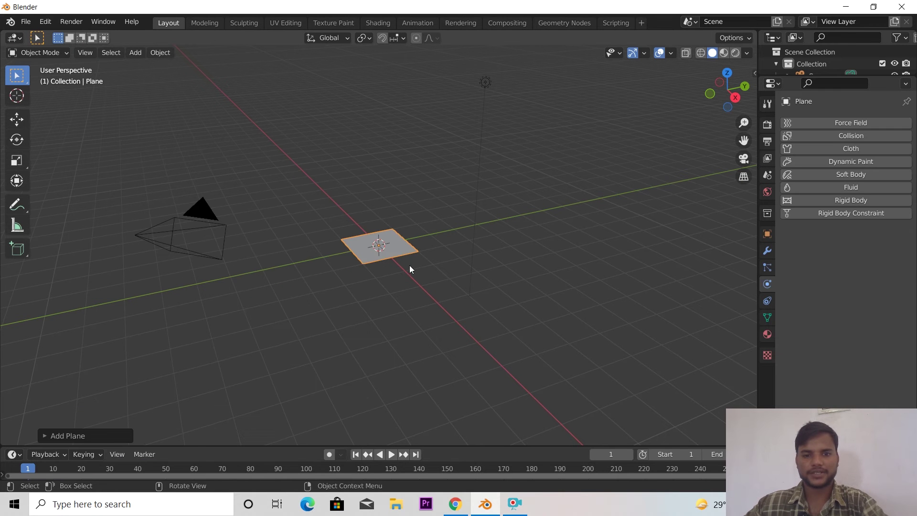
key("s")
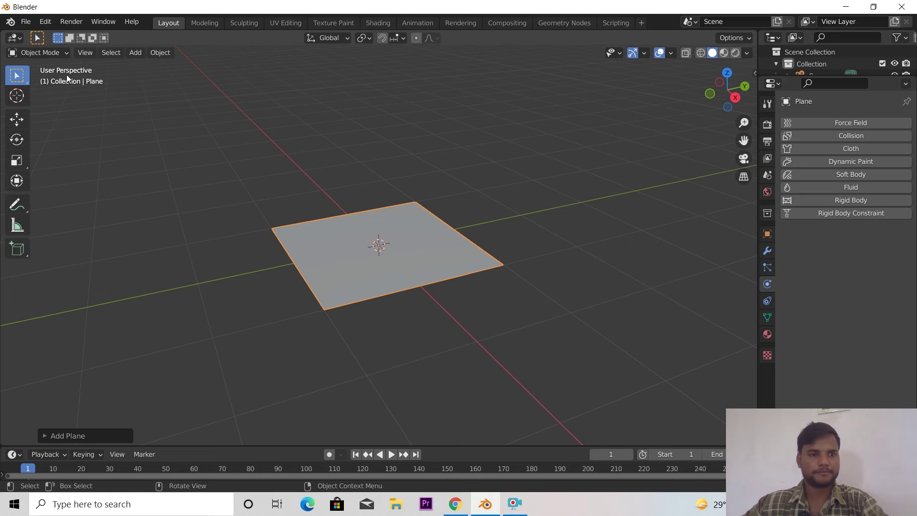
Enter Edit Mode and cut ten edge loops lengthwise across the plane
left_click(67, 54)
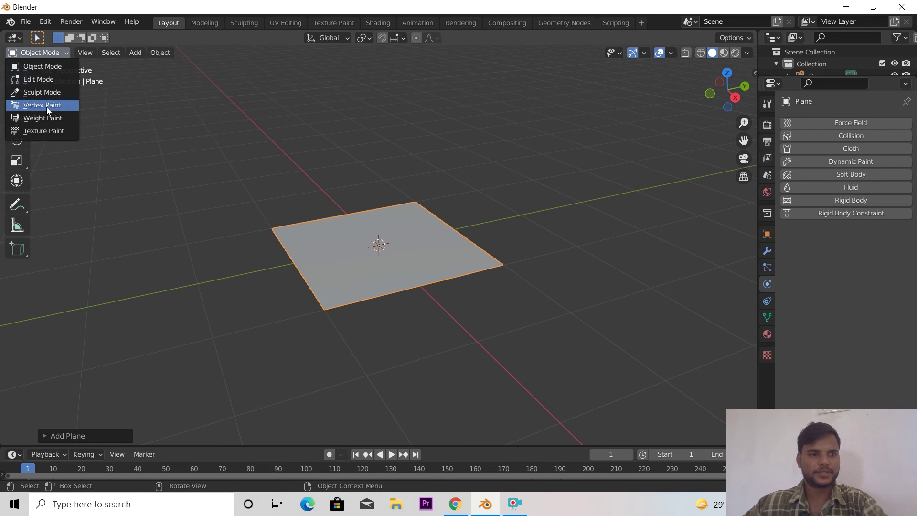
left_click(43, 84)
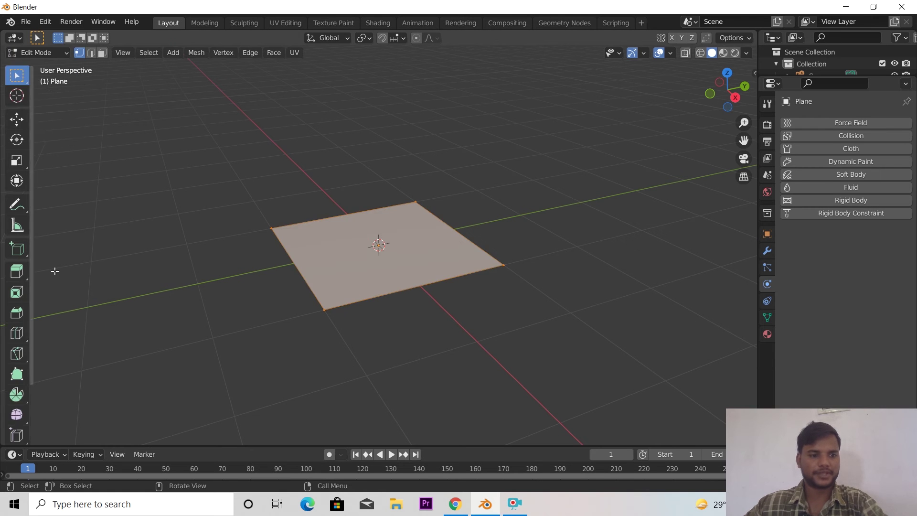
left_click(18, 333)
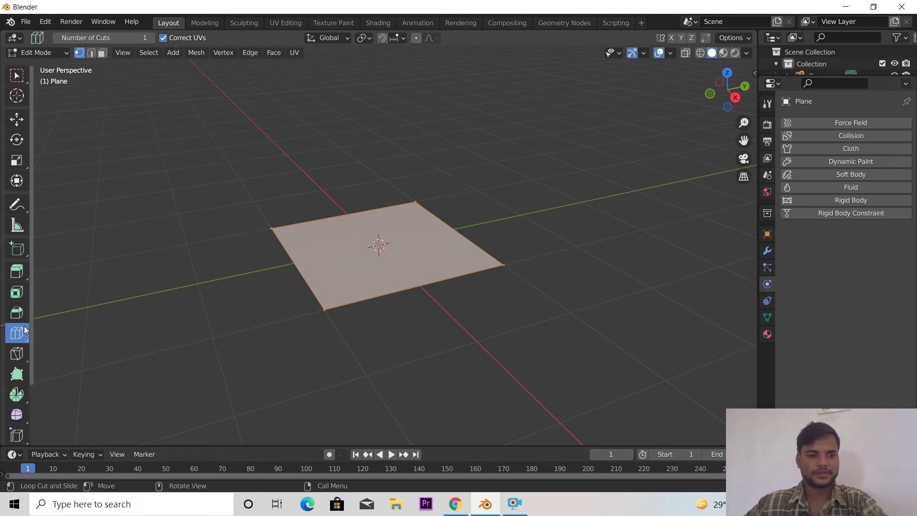
left_click(379, 245)
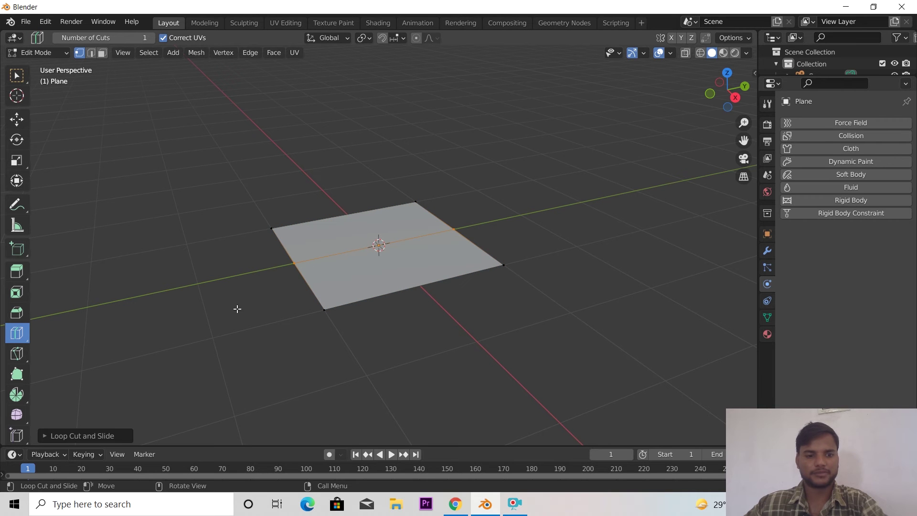
left_click(48, 436)
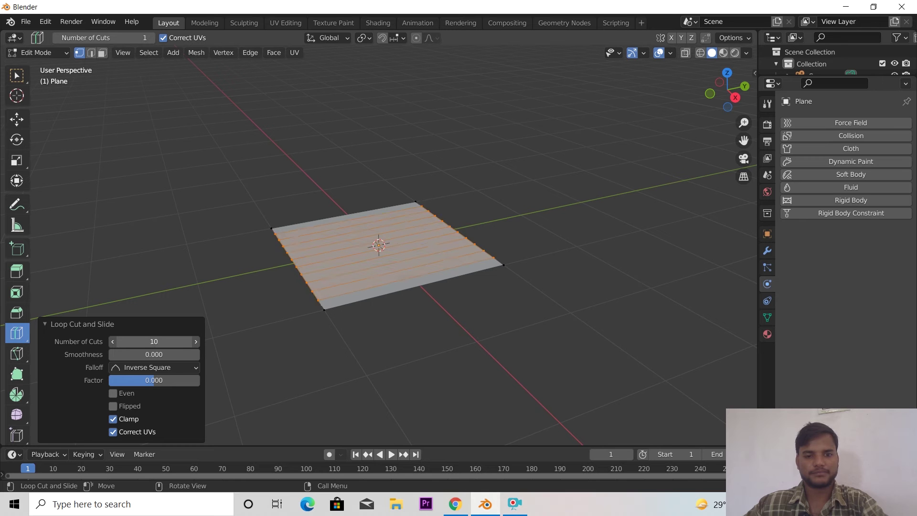
Cut ten crosswise edge loops, then accidentally move the selected vertices
left_click(373, 289)
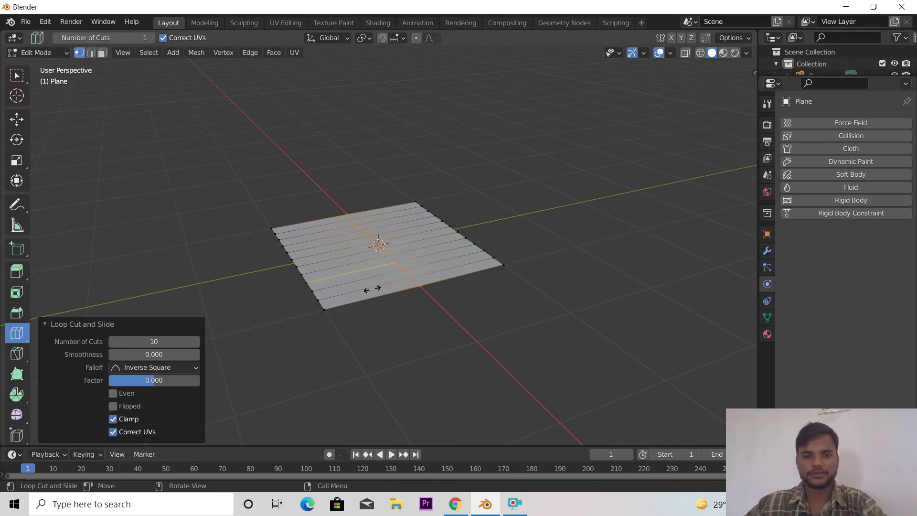
left_click_drag(154, 341, 162, 341)
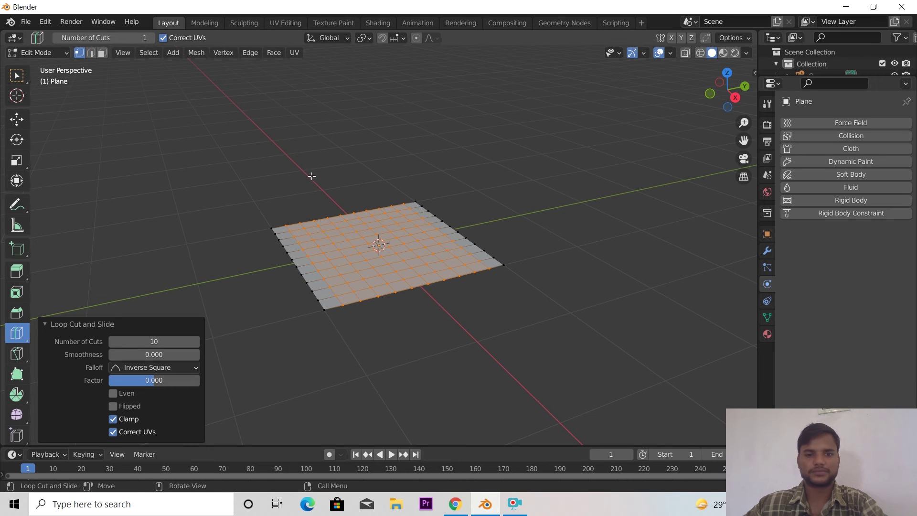
key("g")
left_click(405, 256)
Undo the stray move, select all, and extrude the grid upward about 0.097 m
key("ctrl+z")
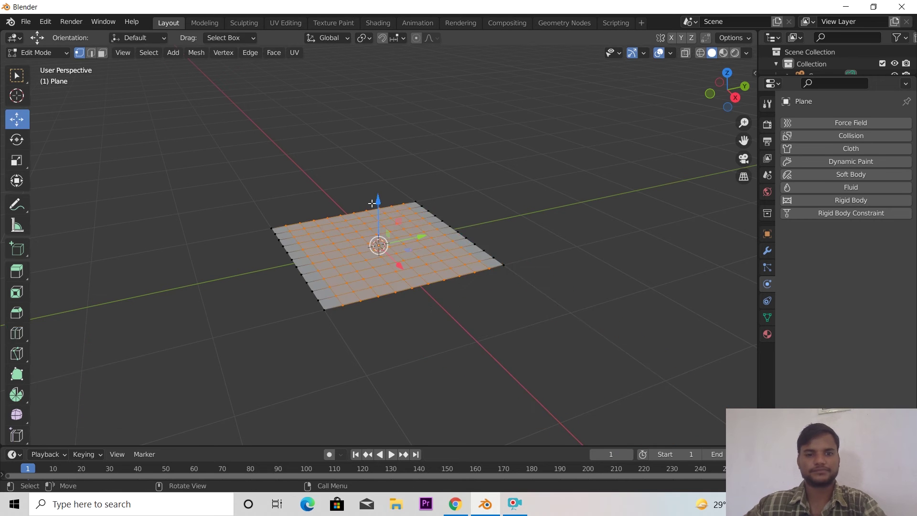
mouse_move(234, 166)
left_mouse_down()
mouse_move(466, 299)
mouse_move(521, 313)
left_mouse_up()
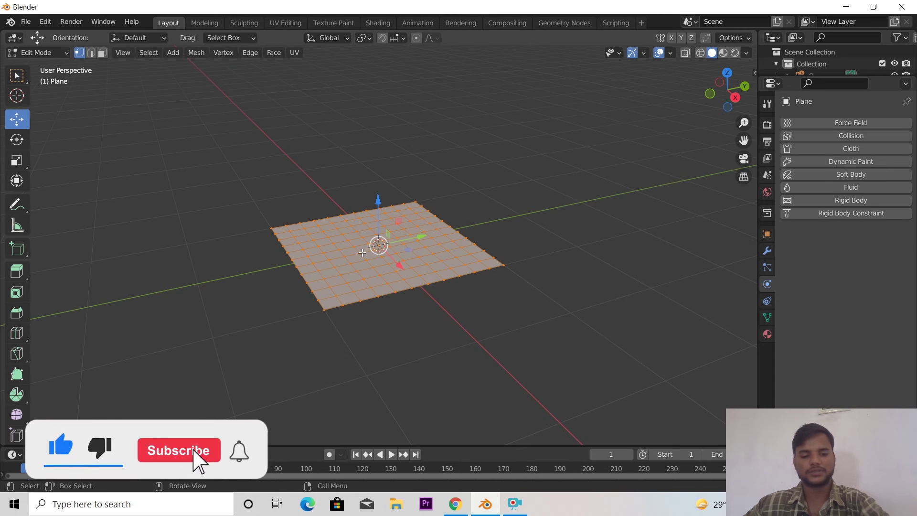
left_click(16, 271)
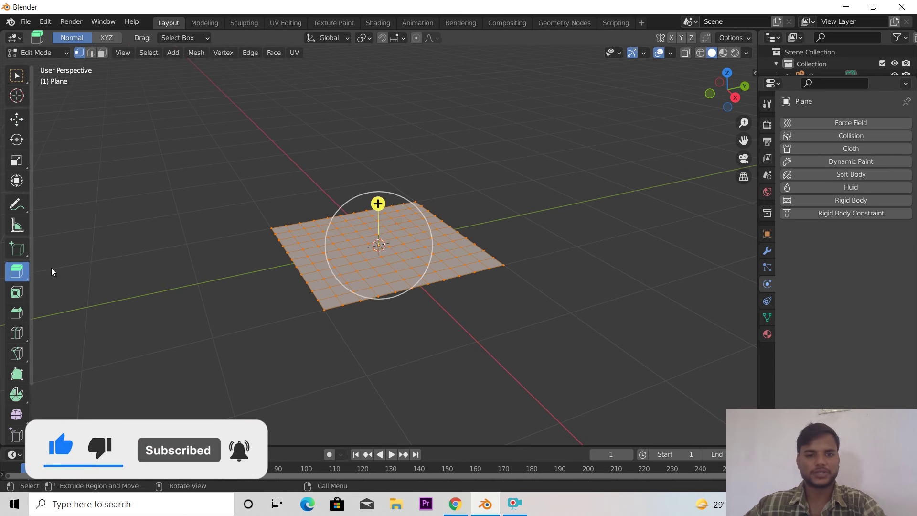
left_click_drag(378, 204, 383, 196)
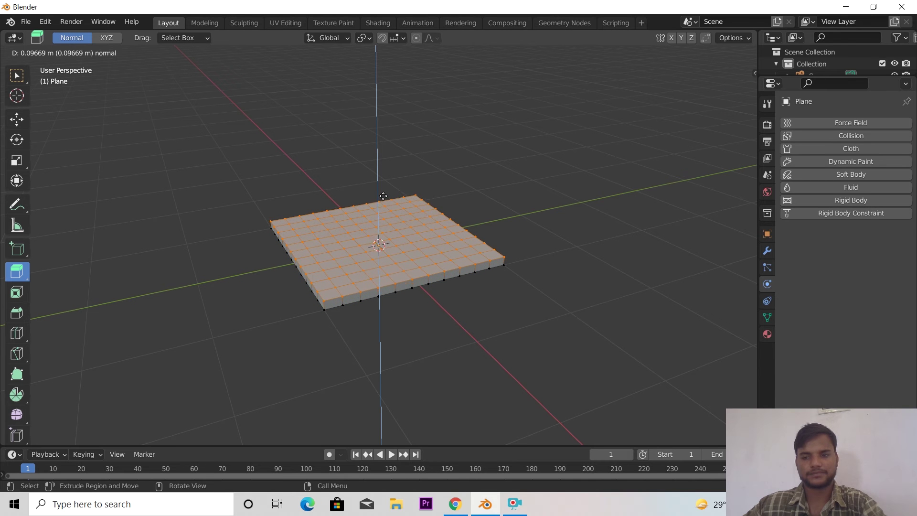
left_click_drag(383, 197, 384, 194)
mouse_move(30, 127)
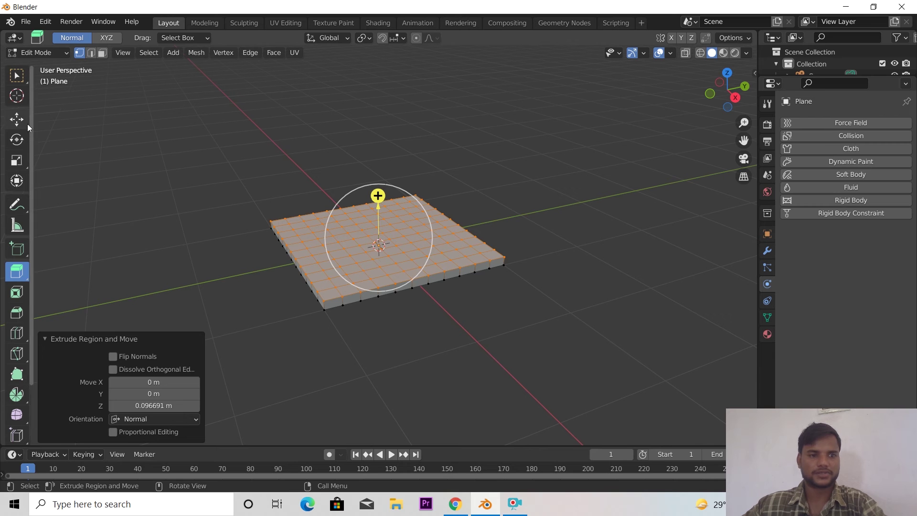
Add an edge loop around the slab's sides and return to Object Mode
left_click(18, 121)
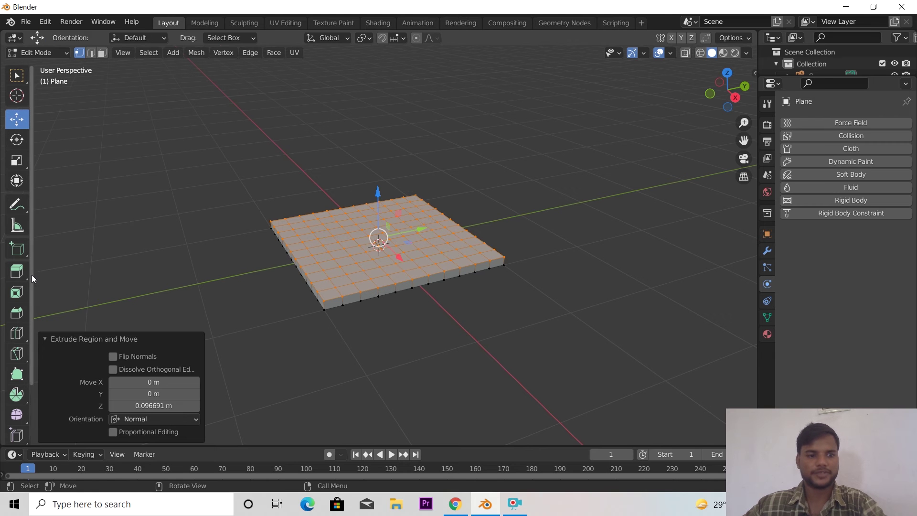
left_click(16, 333)
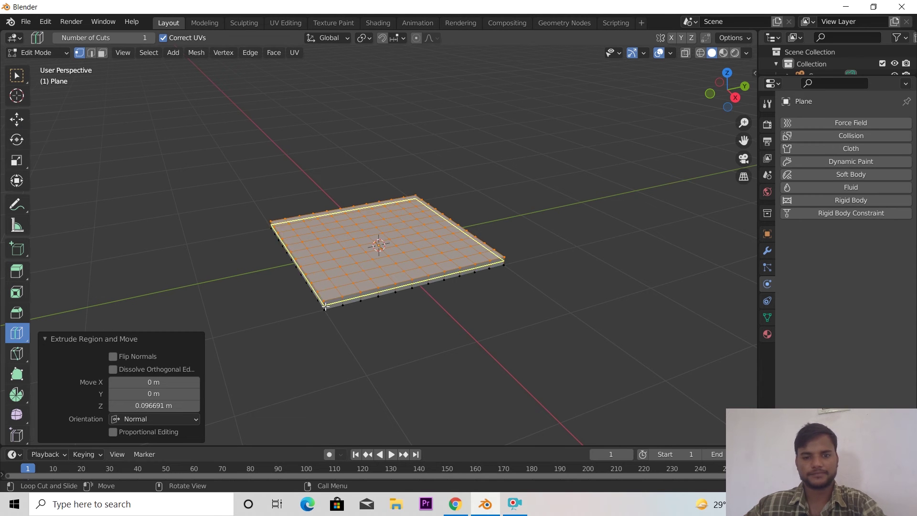
left_click(506, 248)
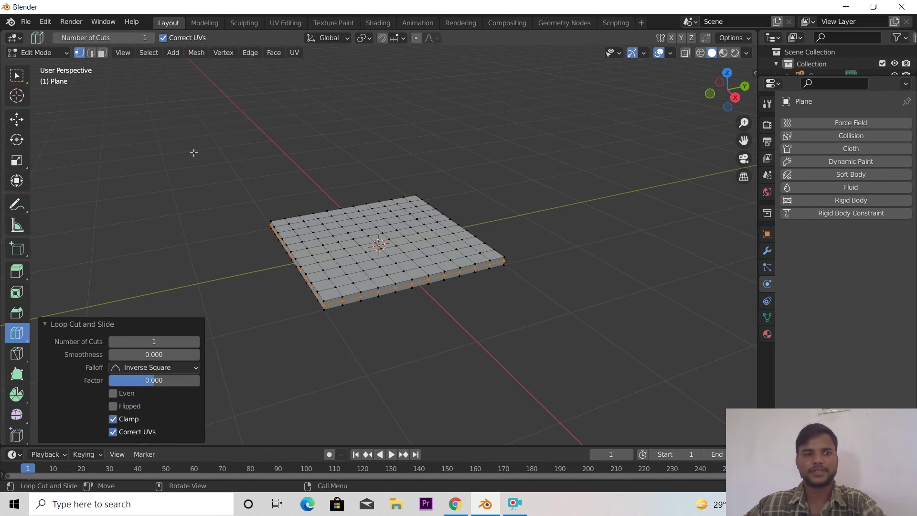
left_click(60, 53)
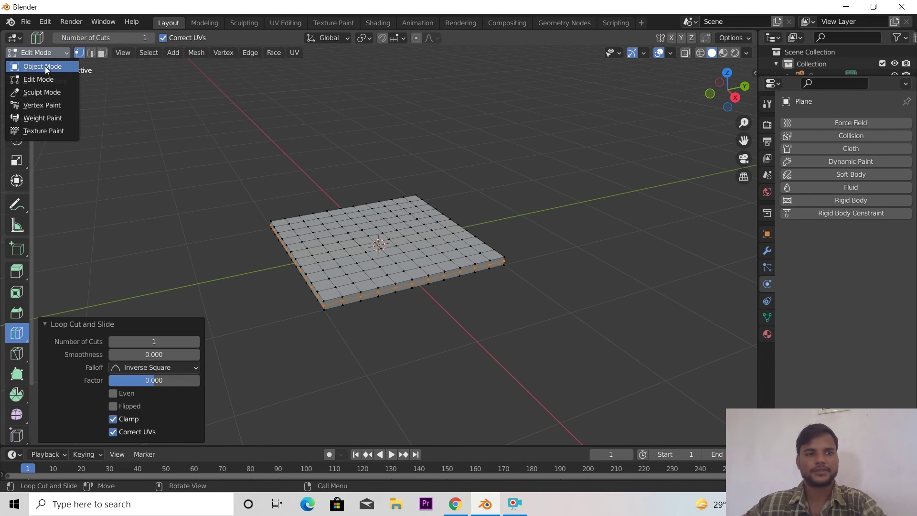
left_click(46, 70)
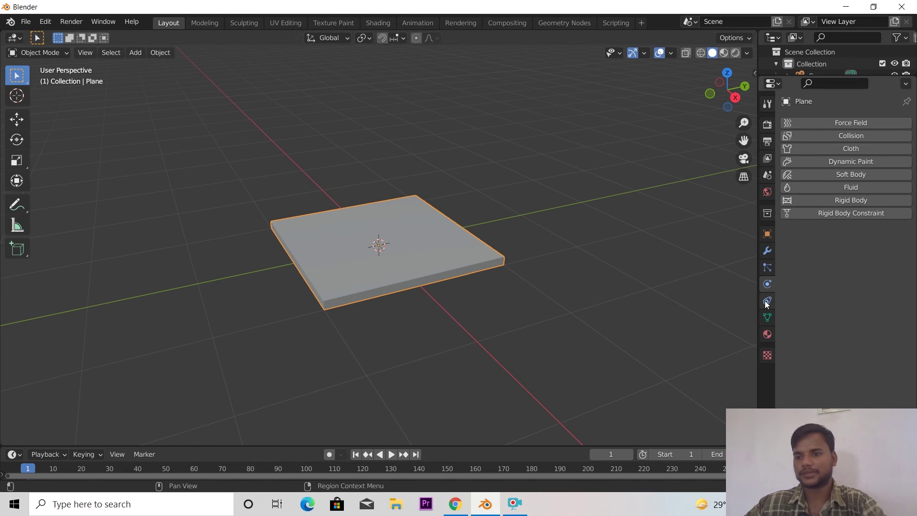
Add cloth physics to the slab with self-collision enabled
left_click(860, 149)
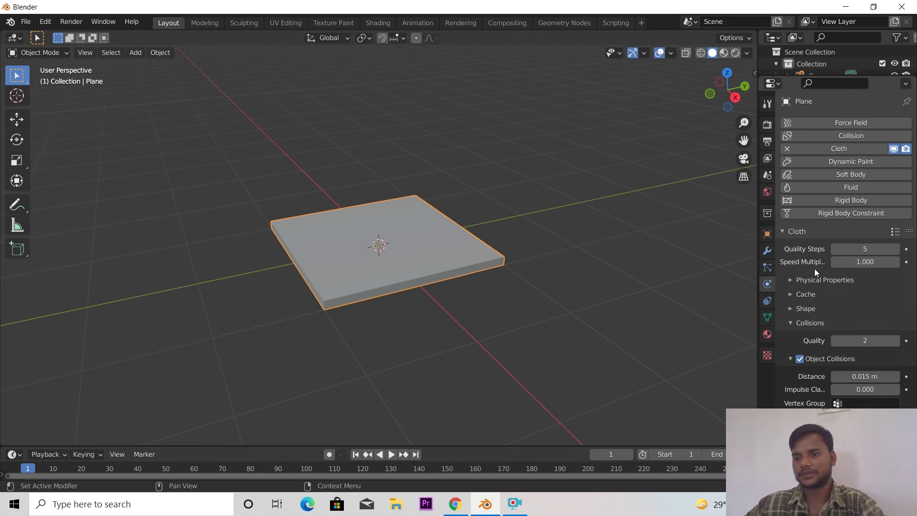
scroll(810, 276, "down", 2)
scroll(810, 276, "down", 1)
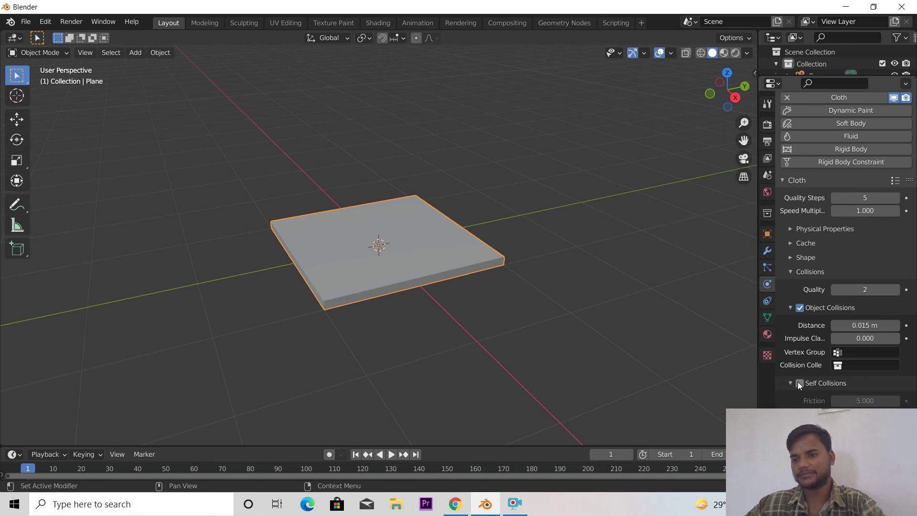
left_click(800, 383)
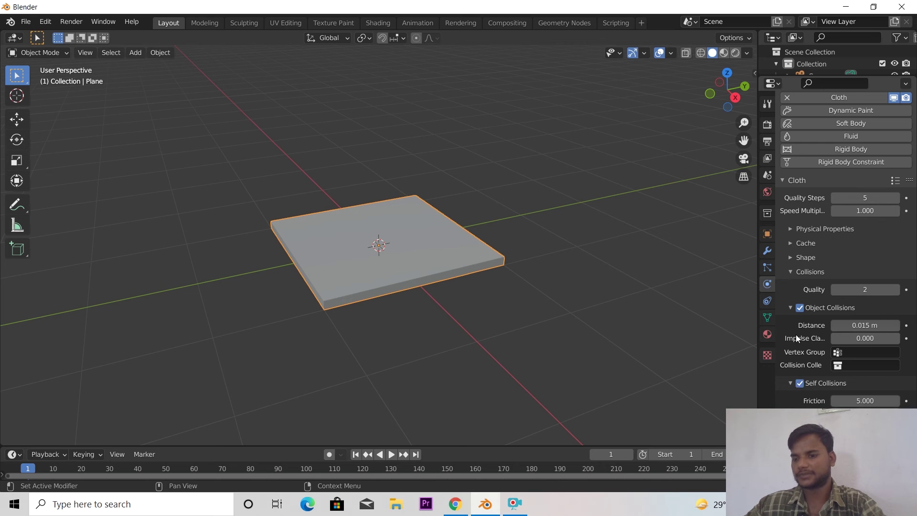
Enable cloth internal Pressure and change its value from 0.0 to 1
scroll(797, 338, "up", 3)
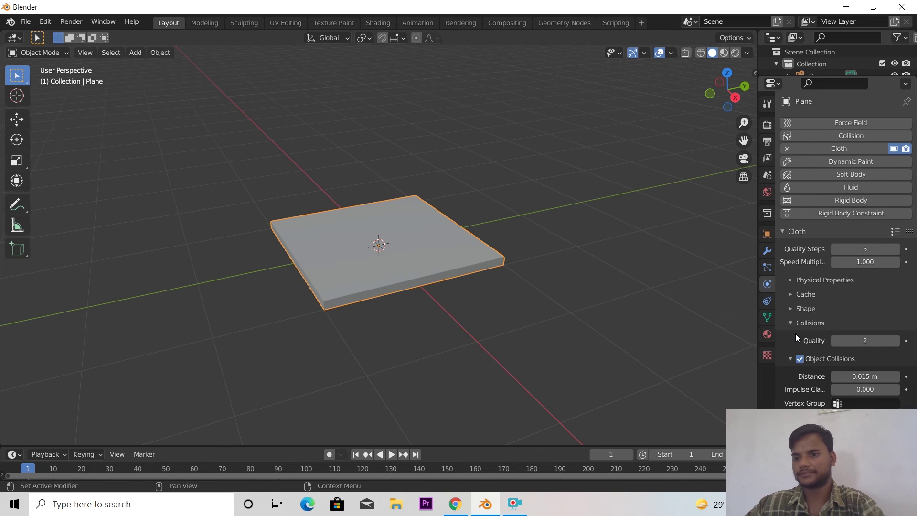
left_click(791, 281)
scroll(793, 293, "down", 7)
scroll(794, 296, "down", 4)
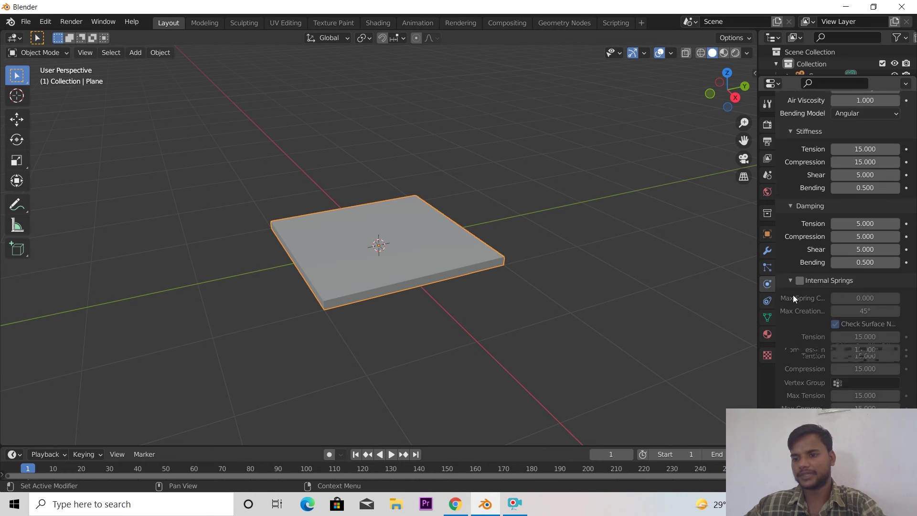
scroll(794, 301, "down", 2)
scroll(794, 306, "down", 5)
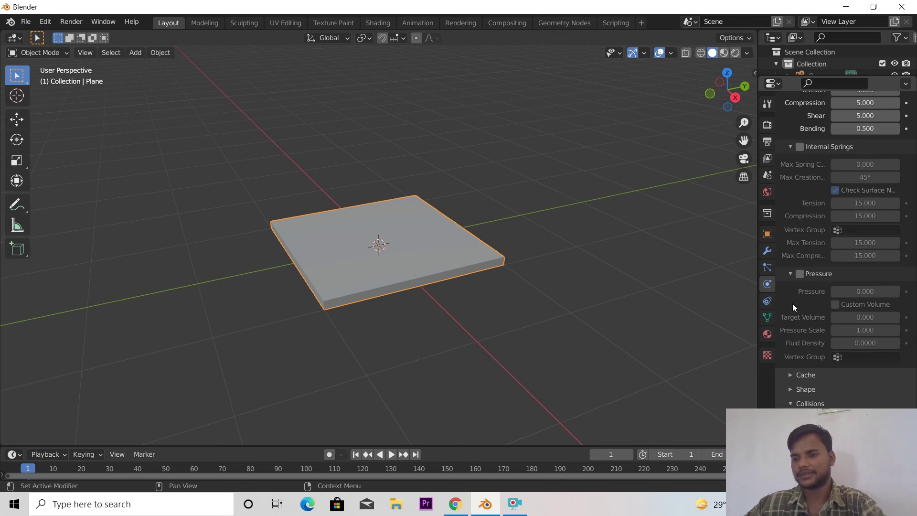
left_click(800, 274)
left_click(860, 291)
type("0.0")
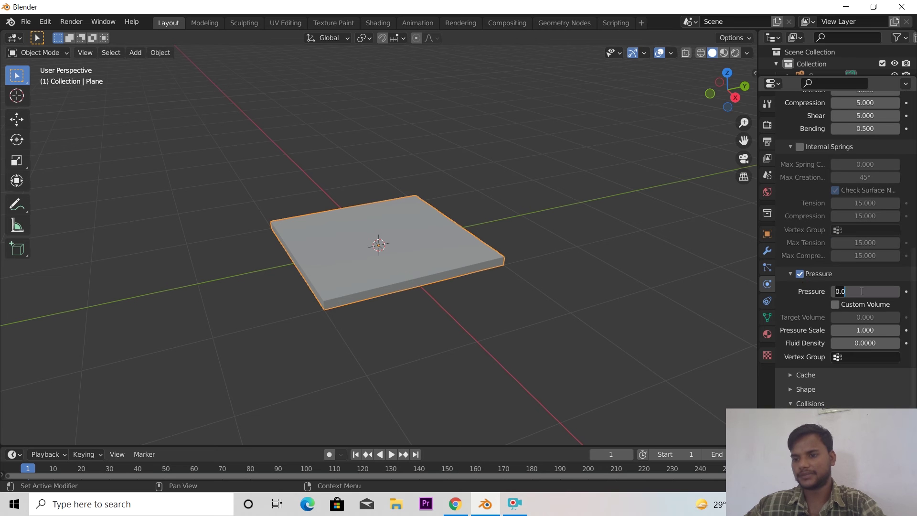
key("BackSpace")
key("BackSpace")
key("BackSpace")
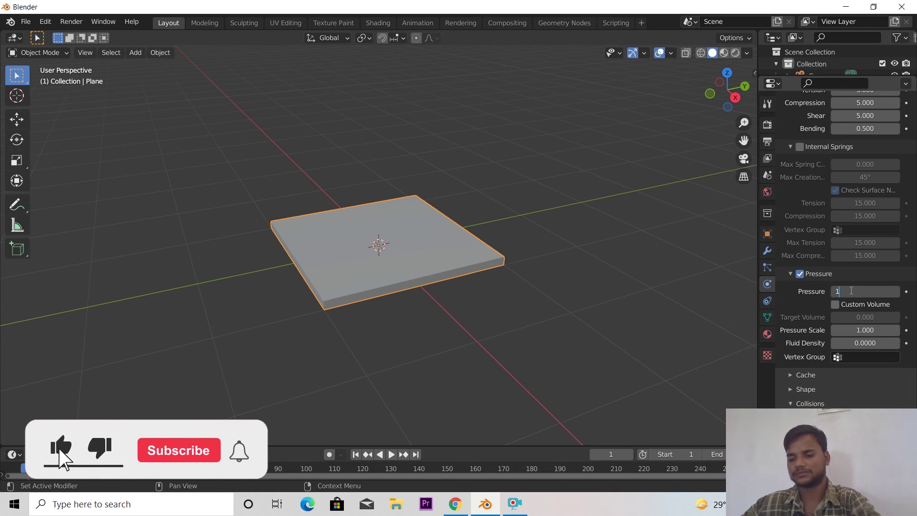
type("1")
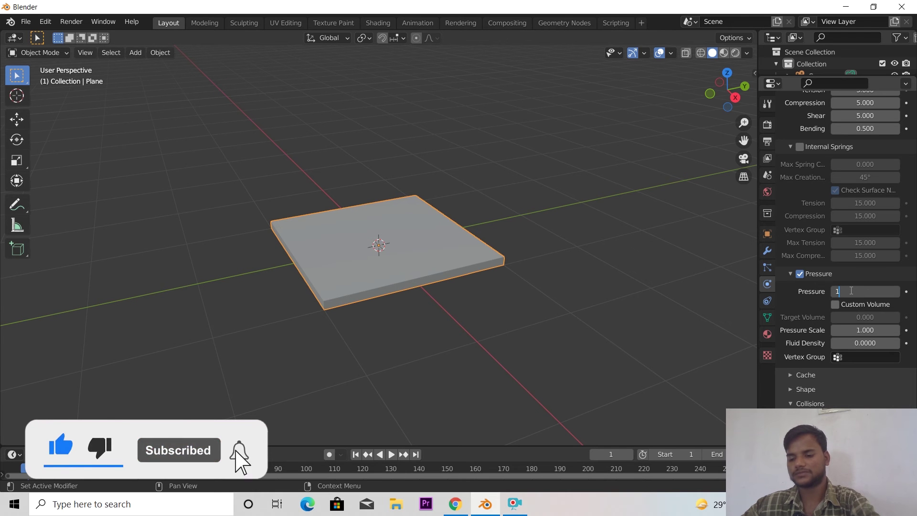
key("Return")
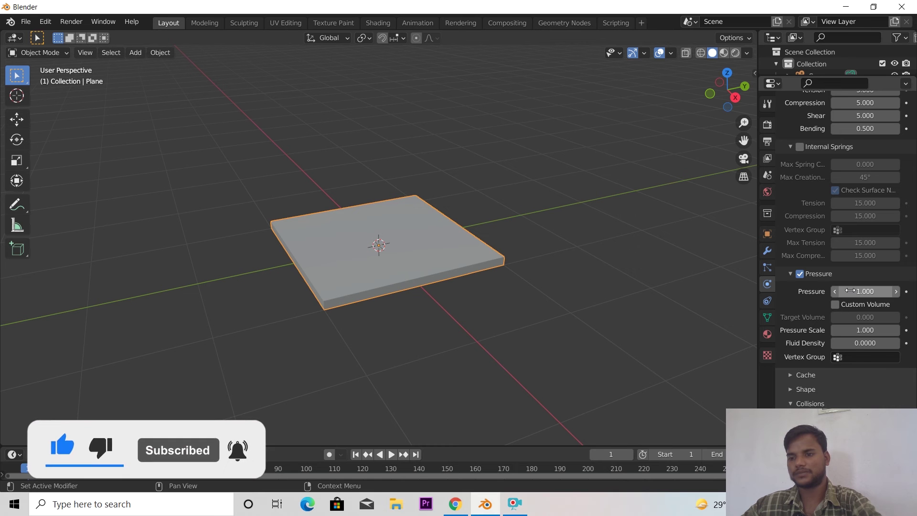
Play the cloth simulation to about frame 20 and collapse the cloth settings panels
left_click(391, 454)
left_click(391, 454)
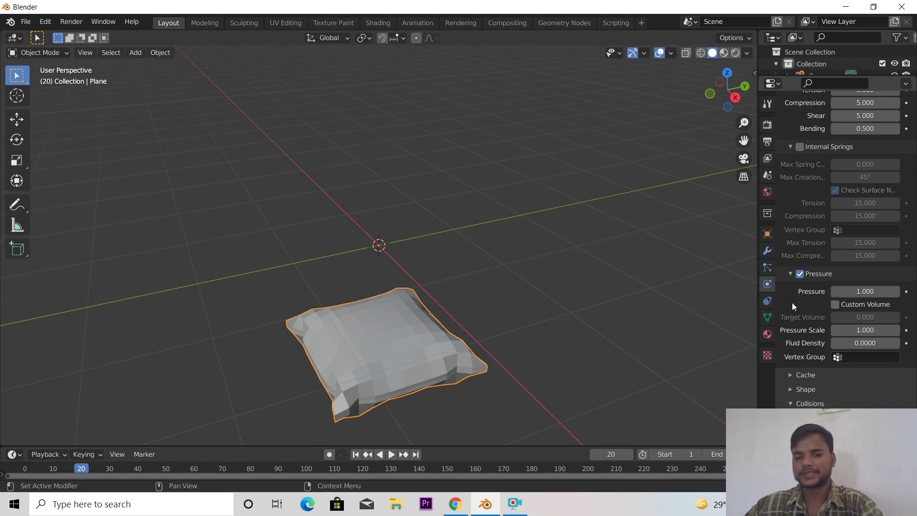
scroll(792, 303, "down", 1)
scroll(792, 303, "down", 5)
scroll(786, 311, "down", 1)
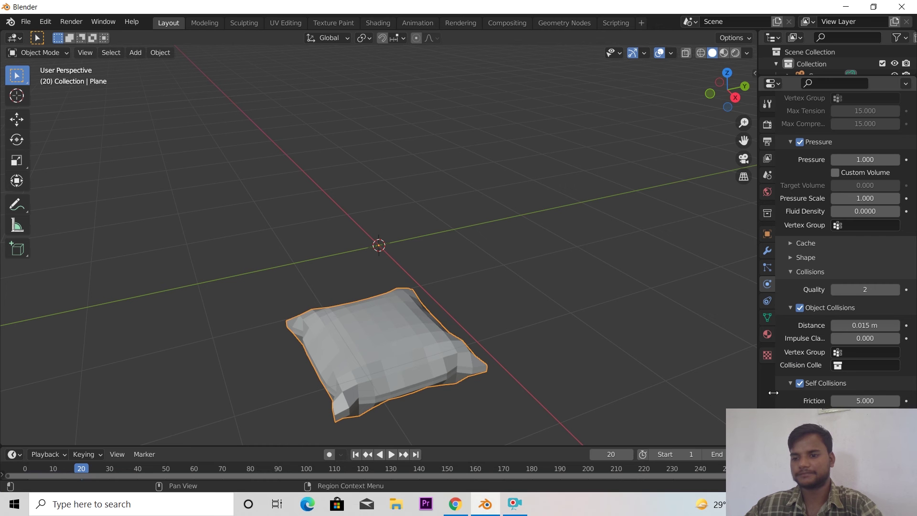
left_click_drag(787, 382, 791, 352)
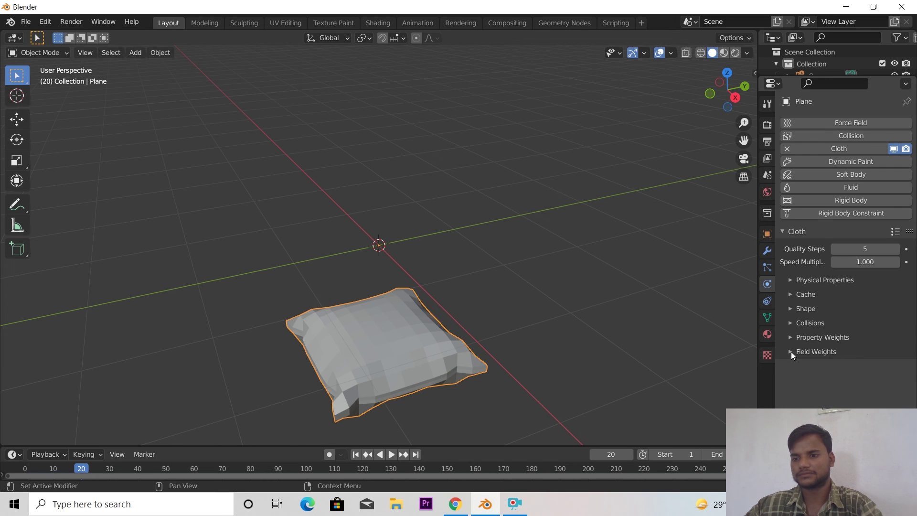
Set the cloth's Field Weights gravity to 0
left_click(791, 352)
scroll(797, 347, "down", 5)
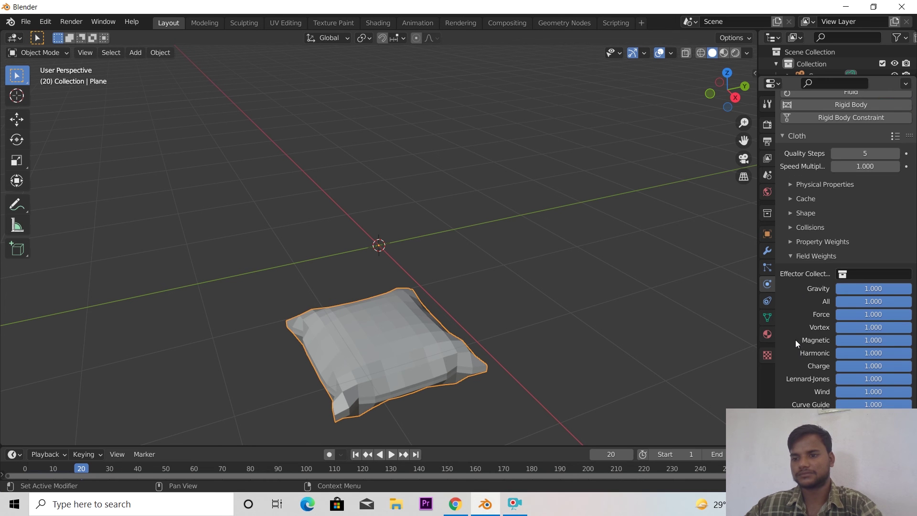
left_click_drag(890, 289, 860, 288)
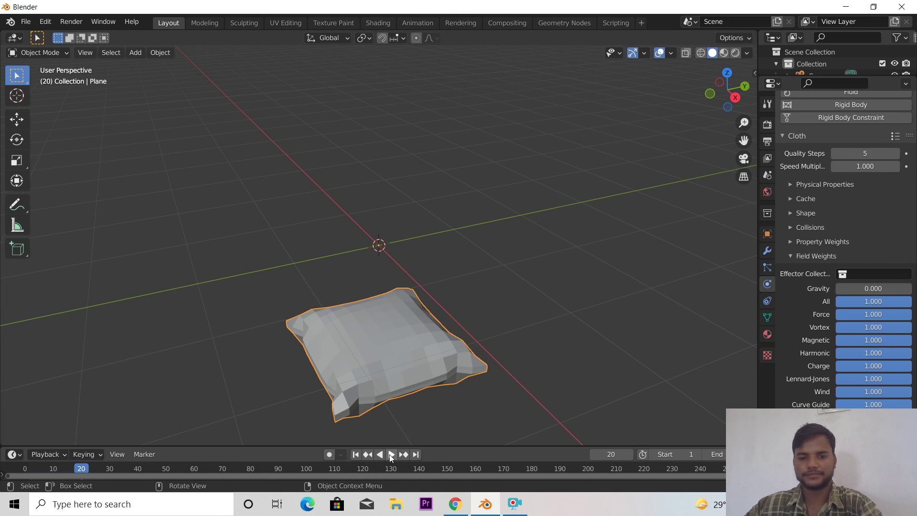
Replay the simulation from the first frame, stopping at frame 35
left_click(391, 454)
left_click(391, 455)
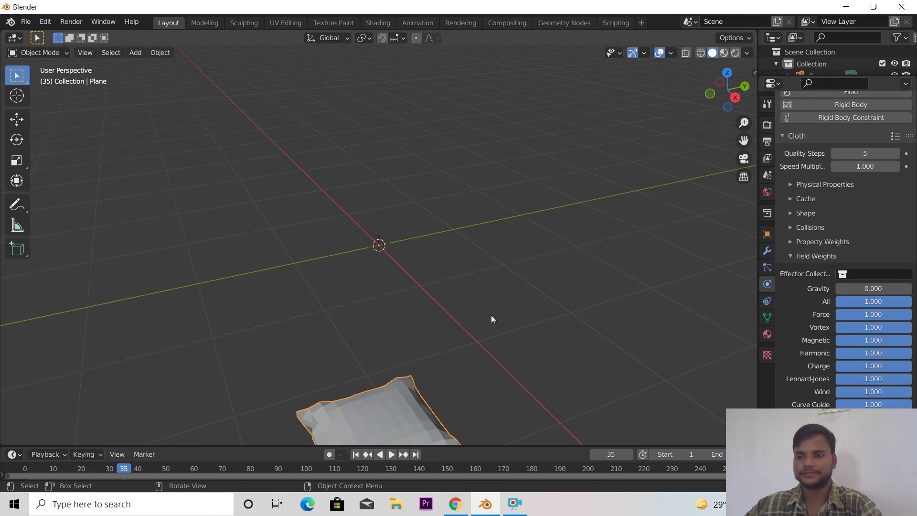
left_click(356, 456)
left_click(391, 454)
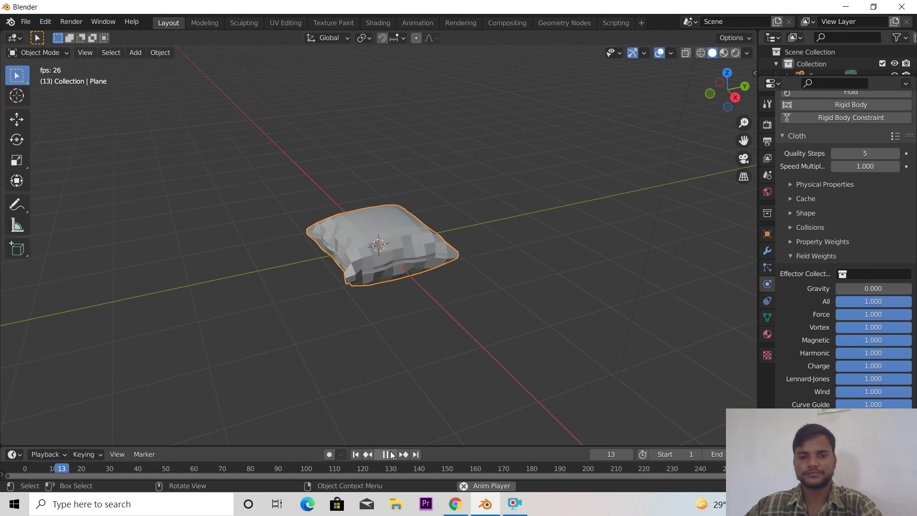
left_click(391, 455)
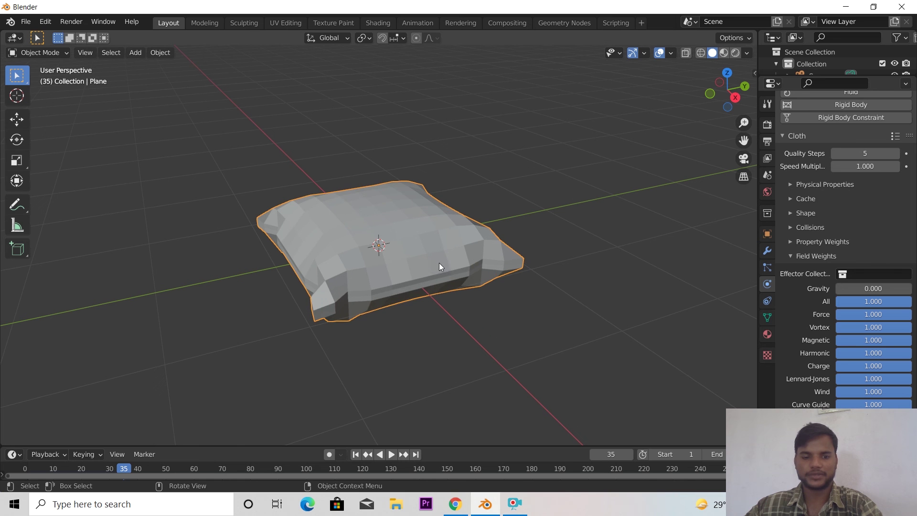
Shade the pillow smooth and inspect it from a top view
right_click(419, 221)
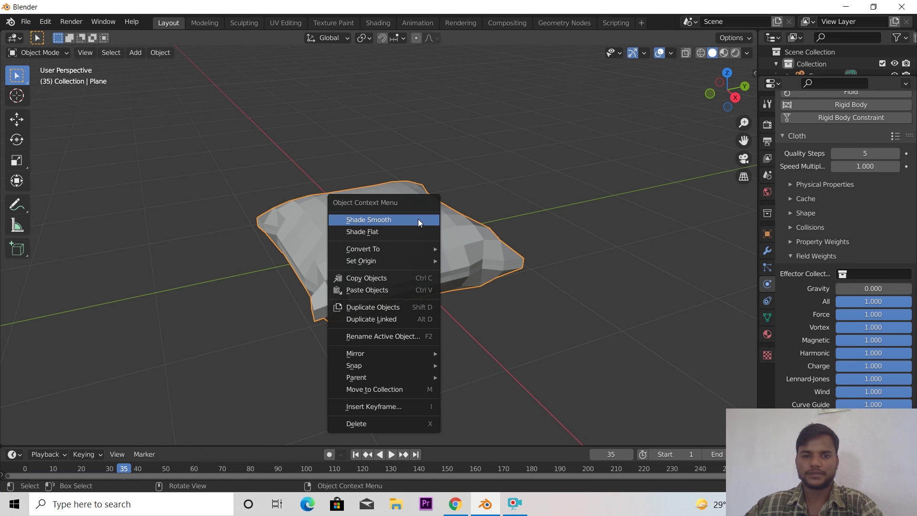
left_click(418, 220)
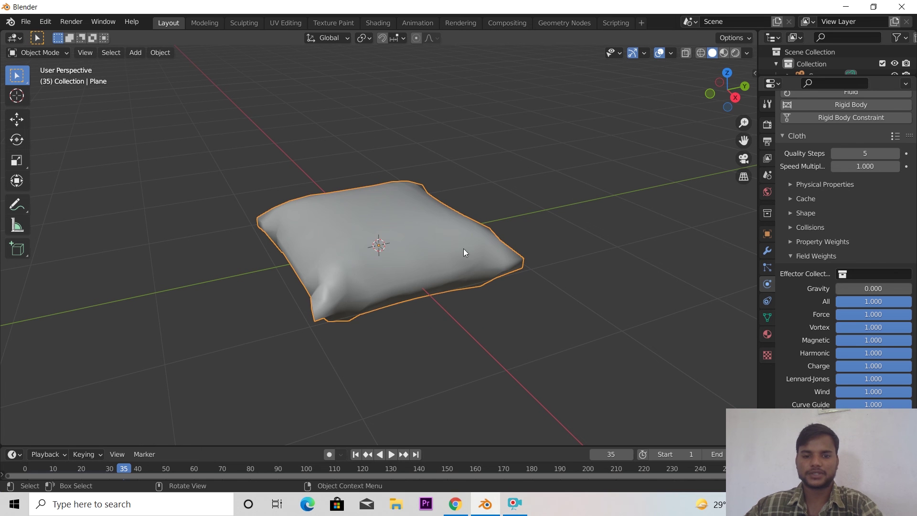
middle_click_drag(492, 236, 472, 273, "alt")
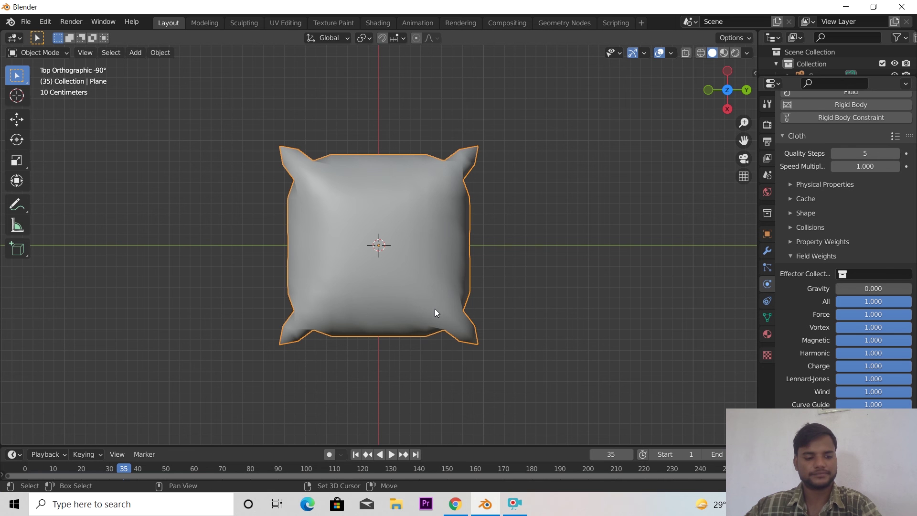
mouse_move(432, 308)
middle_mouse_down("shift")
mouse_move(413, 246)
mouse_move(468, 282)
middle_mouse_up("shift")
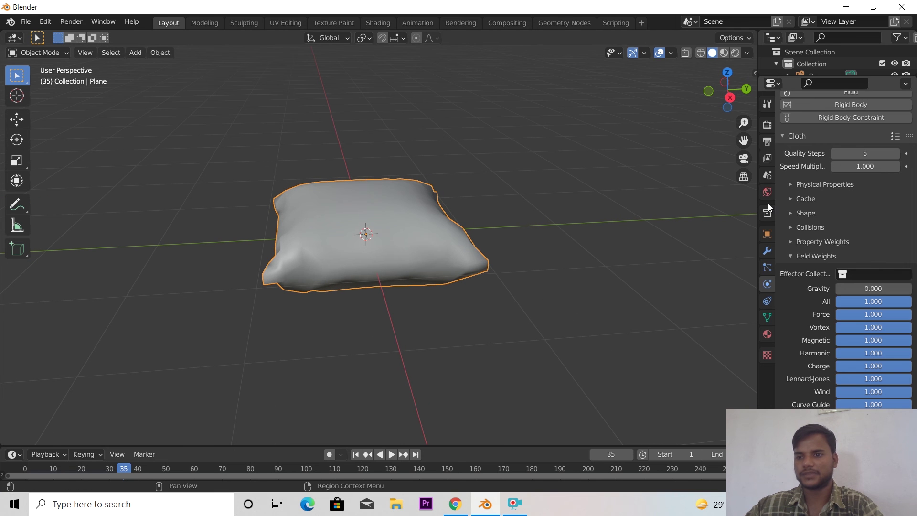
Apply the Cloth modifier and add a Subdivision Surface modifier to the pillow
left_click(767, 252)
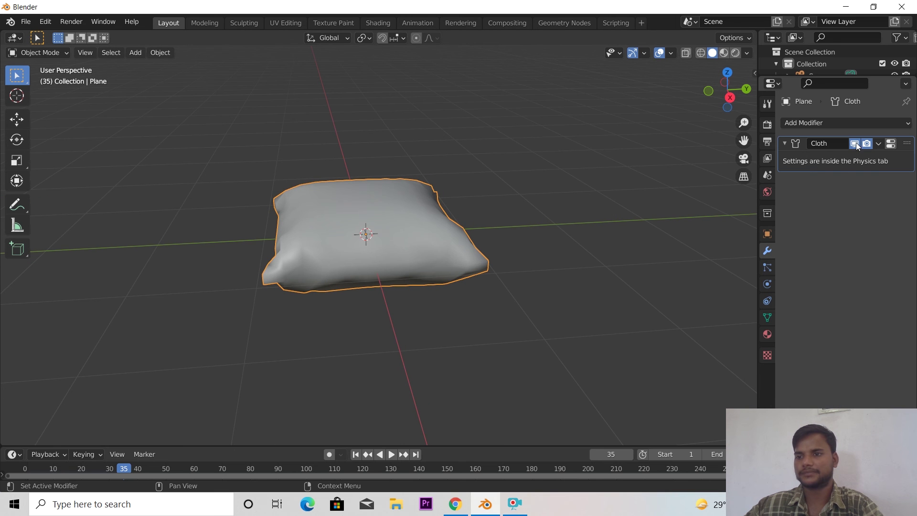
left_click(878, 143)
left_click(842, 160)
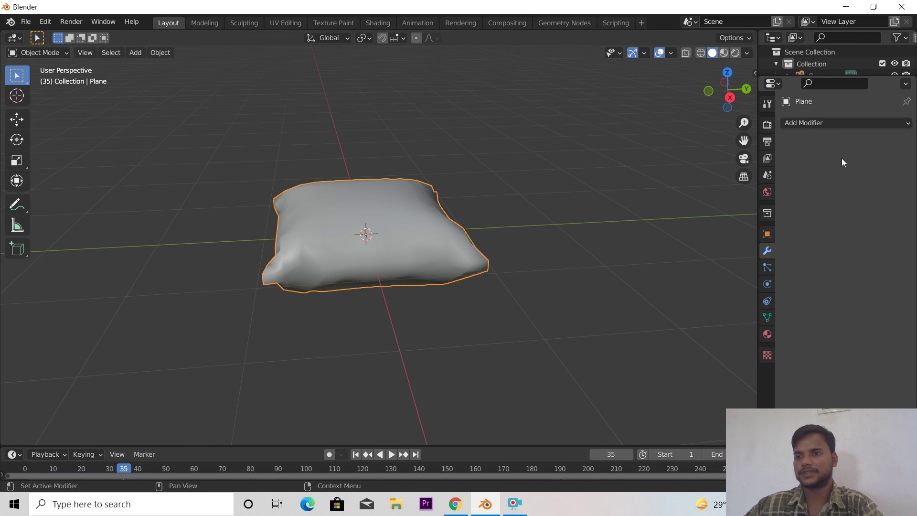
left_click(869, 124)
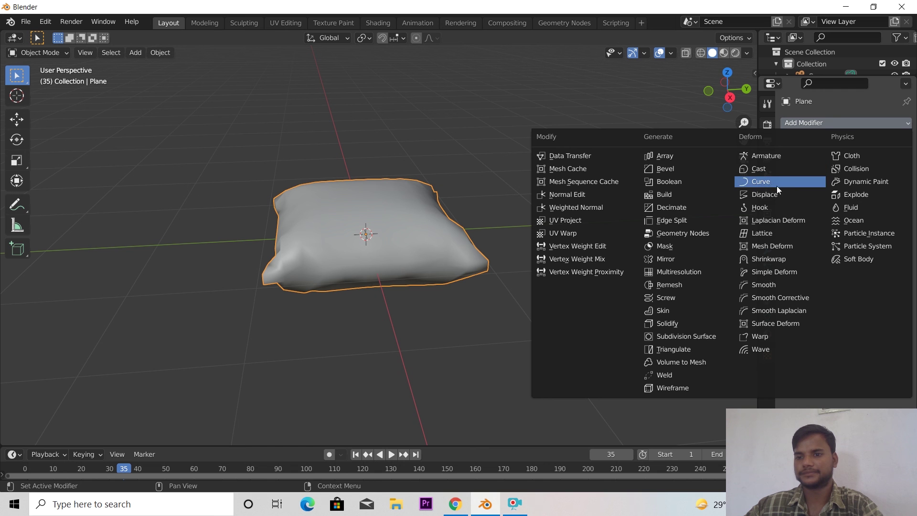
left_click(673, 334)
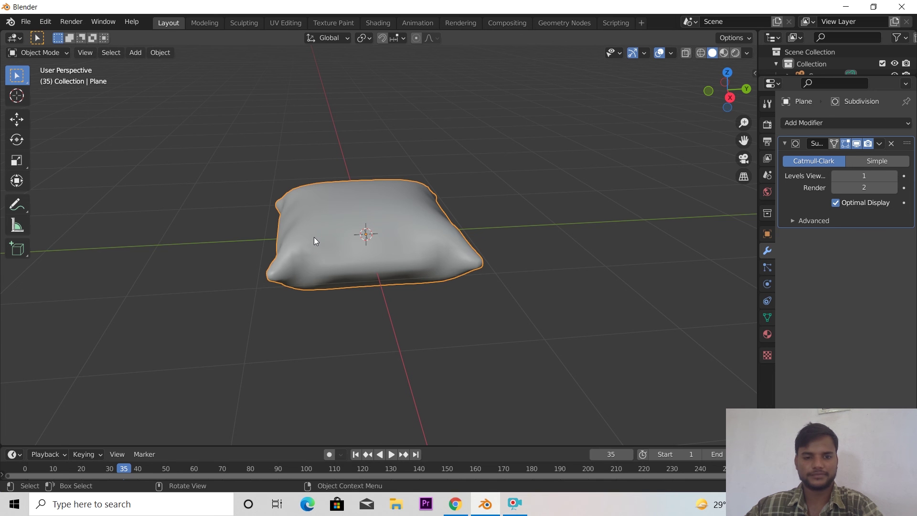
mouse_move(306, 235)
middle_mouse_down()
mouse_move(380, 283)
mouse_move(288, 191)
mouse_move(242, 192)
middle_mouse_up()
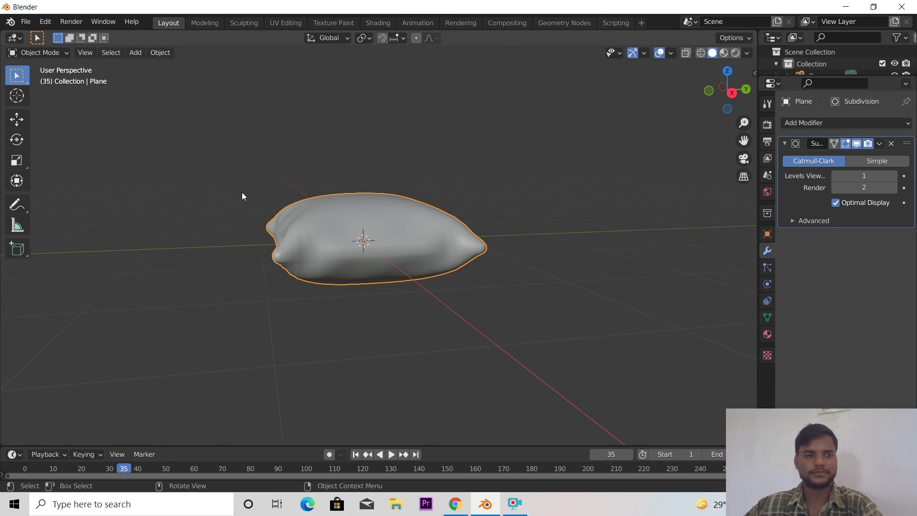
Scale the pillow to 0.537 along X and 0.686 along Z
left_click(24, 120)
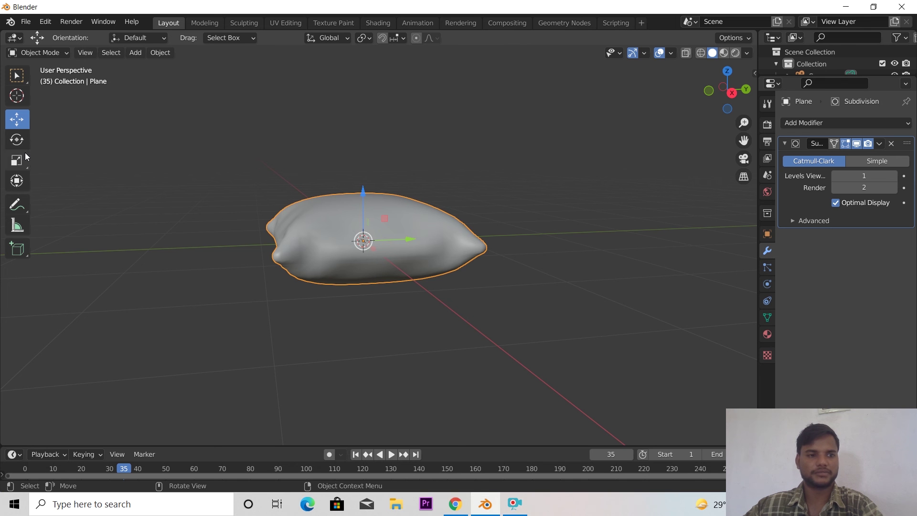
left_click(16, 161)
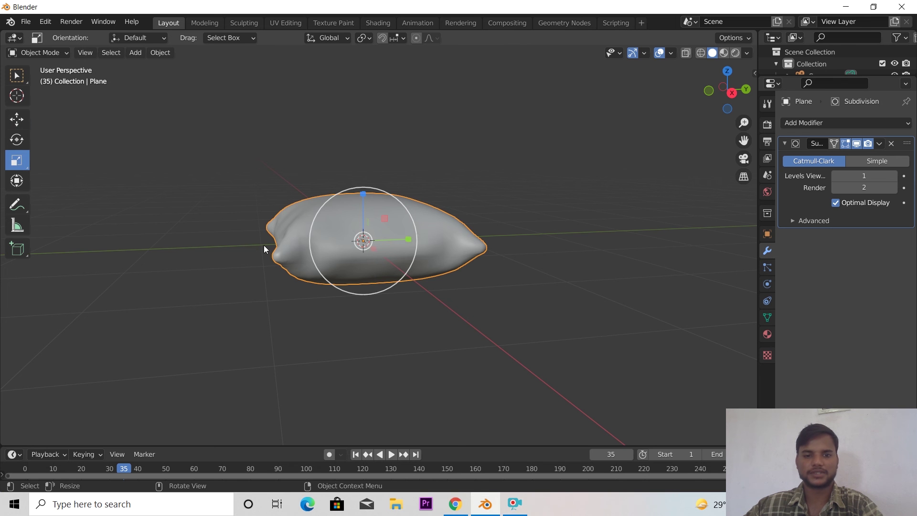
mouse_move(264, 245)
middle_mouse_down()
mouse_move(346, 295)
mouse_move(400, 242)
middle_mouse_up()
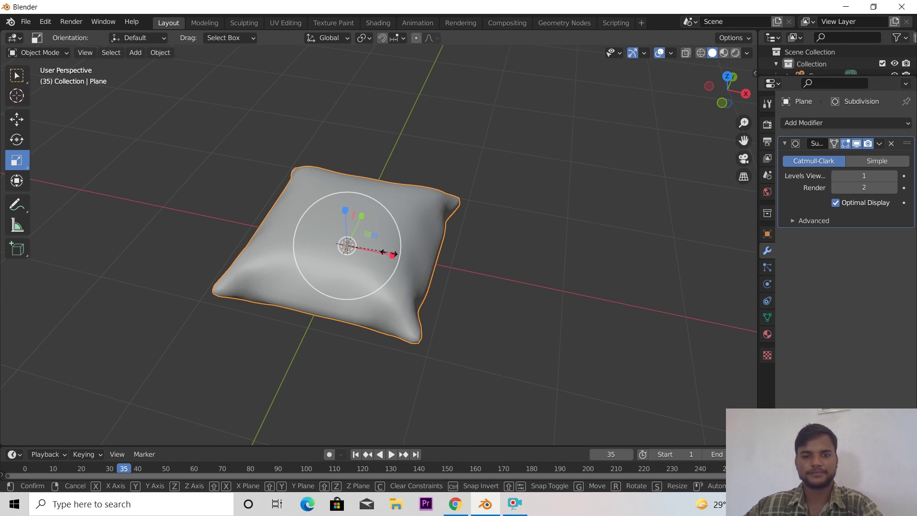
left_click_drag(392, 255, 370, 249)
mouse_move(455, 287)
middle_mouse_down()
mouse_move(406, 278)
mouse_move(377, 227)
mouse_move(340, 232)
middle_mouse_up()
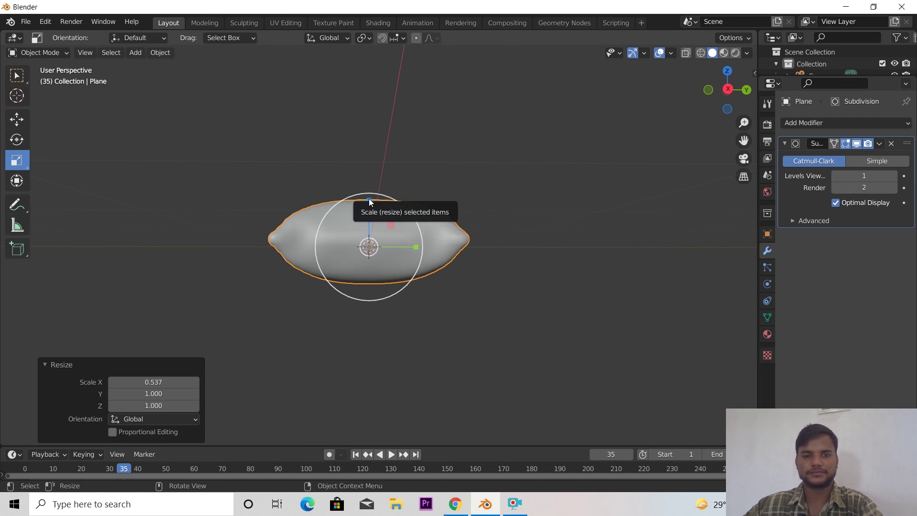
left_click_drag(371, 195, 369, 214)
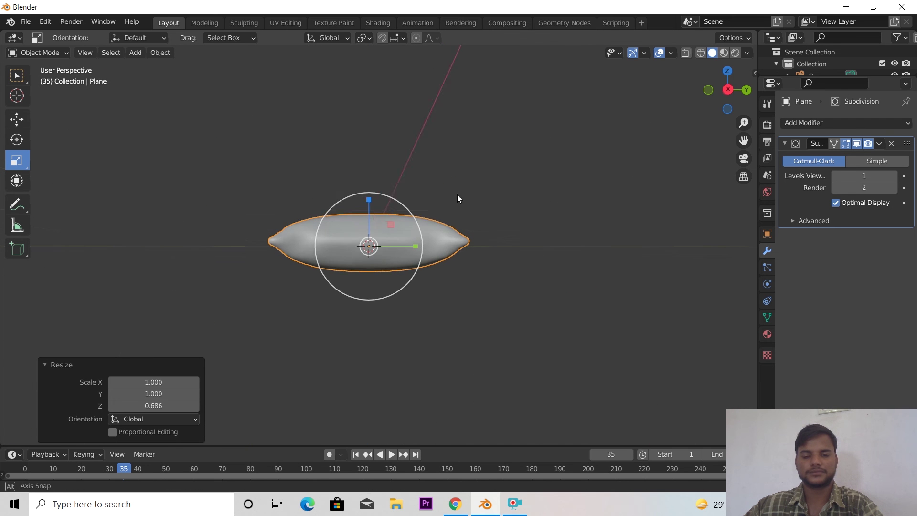
mouse_move(457, 194)
middle_mouse_down()
mouse_move(561, 268)
mouse_move(509, 288)
mouse_move(458, 240)
middle_mouse_up()
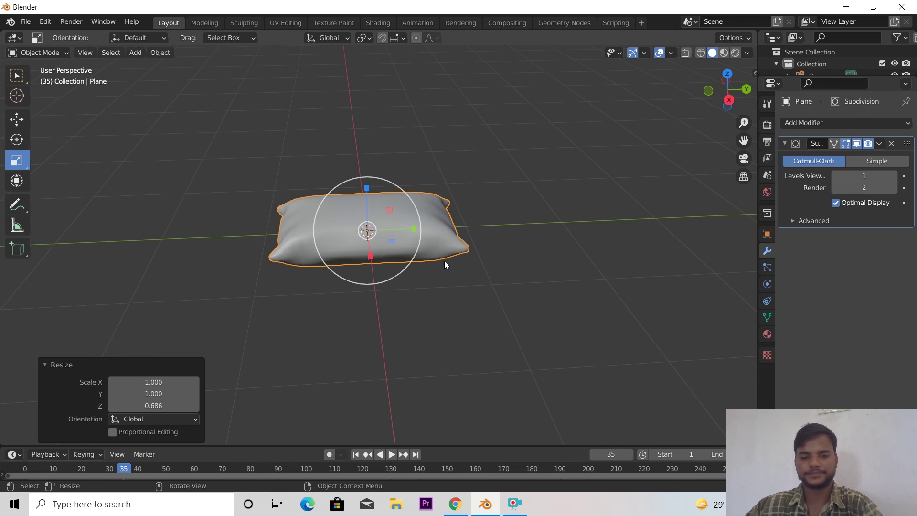